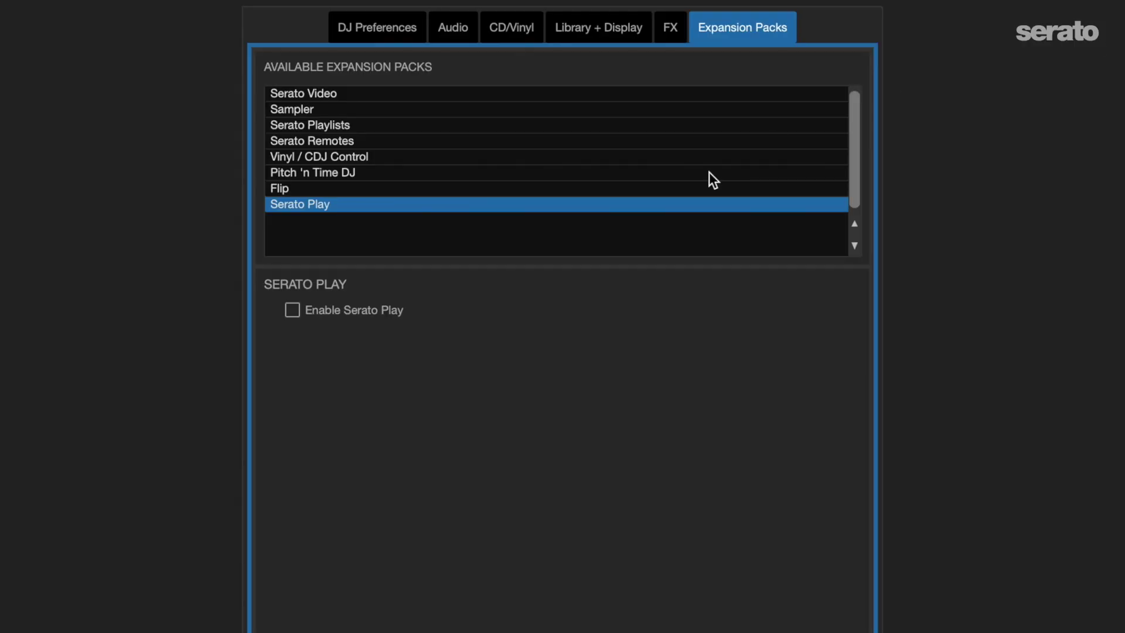
# Enable the Serato Play expansion pack in Serato DJ Pro's Expansion Packs preferences
pyautogui.click(292, 310)
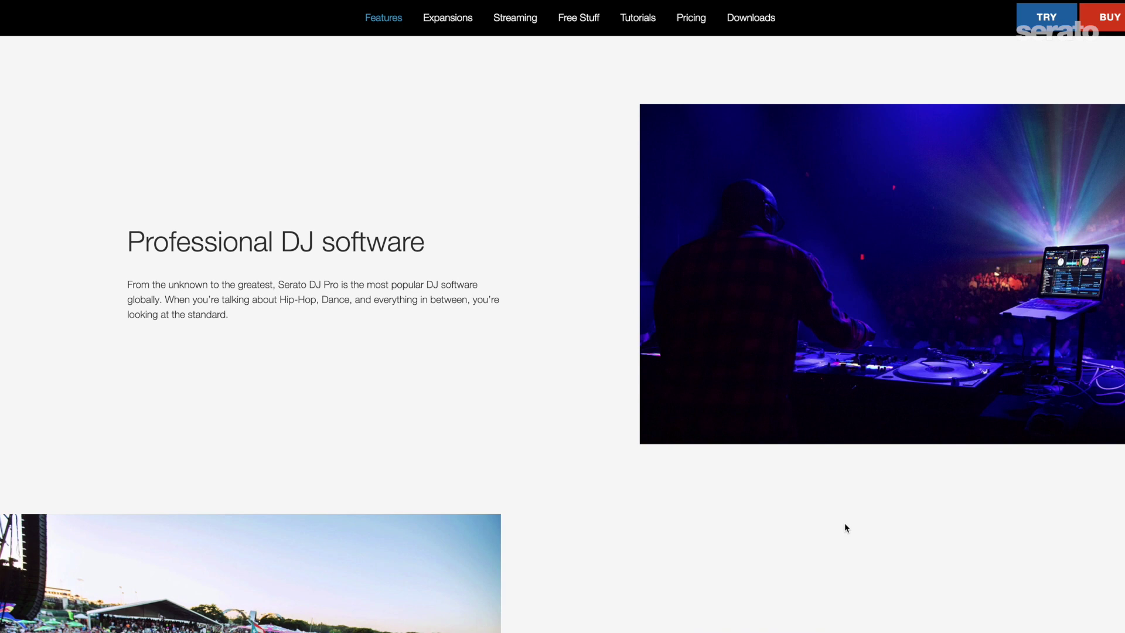
# Go to the Downloads section of the Serato DJ Pro product page to find version 2.5.5
pyautogui.scroll(4, 845, 522)
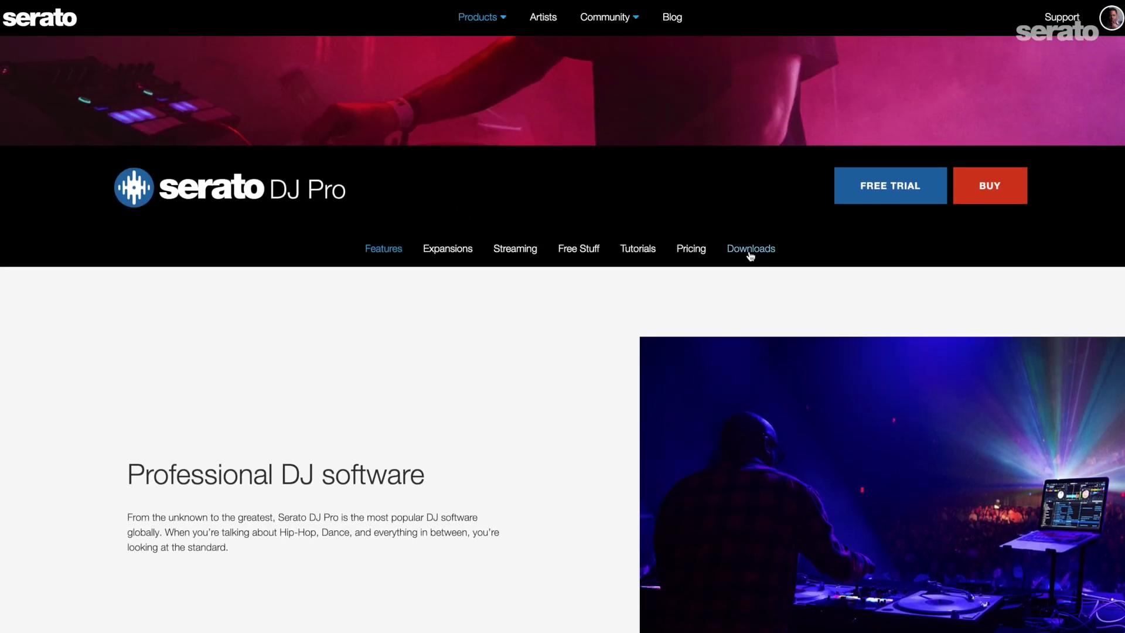
pyautogui.click(750, 249)
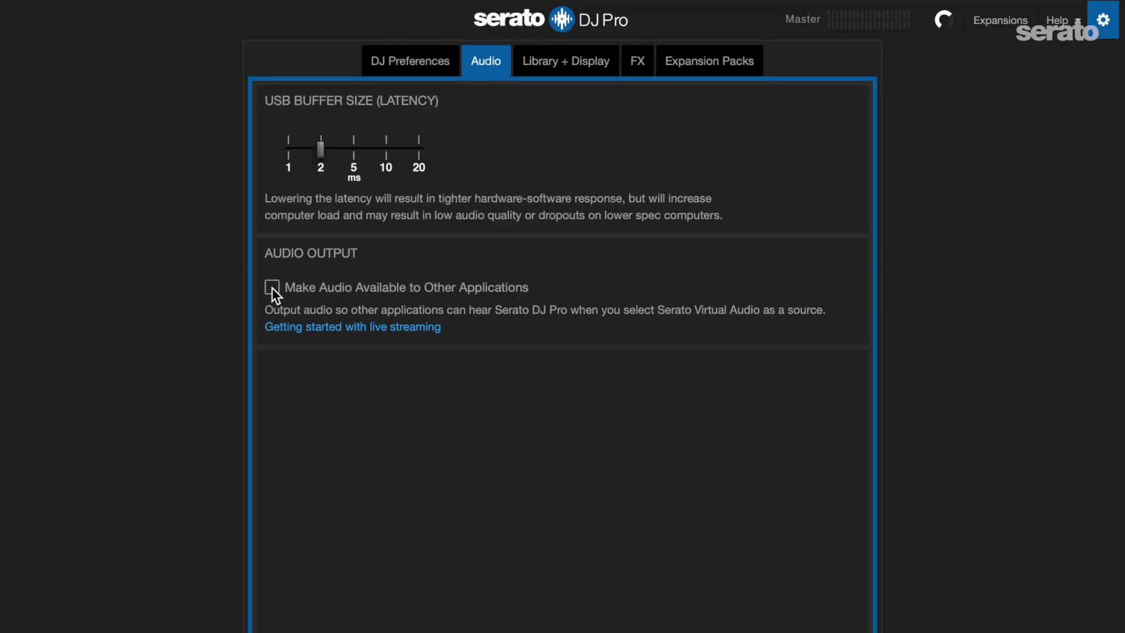
# Turn on Make Audio Available to Other Applications and install Serato Virtual Audio, authorising with the account password
pyautogui.click(272, 287)
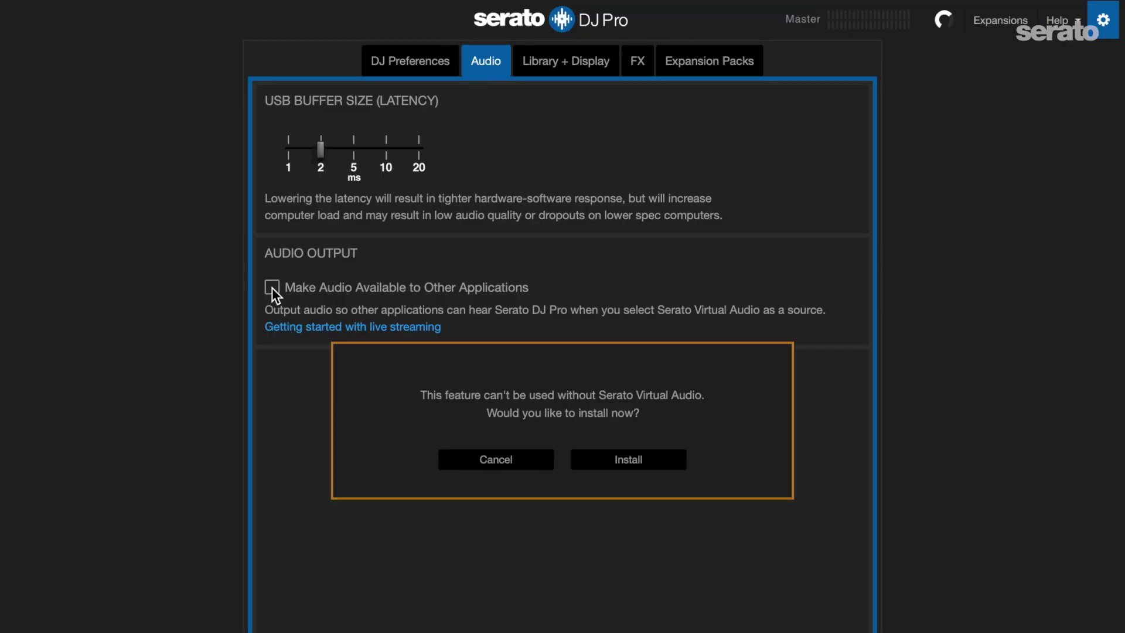
pyautogui.click(625, 466)
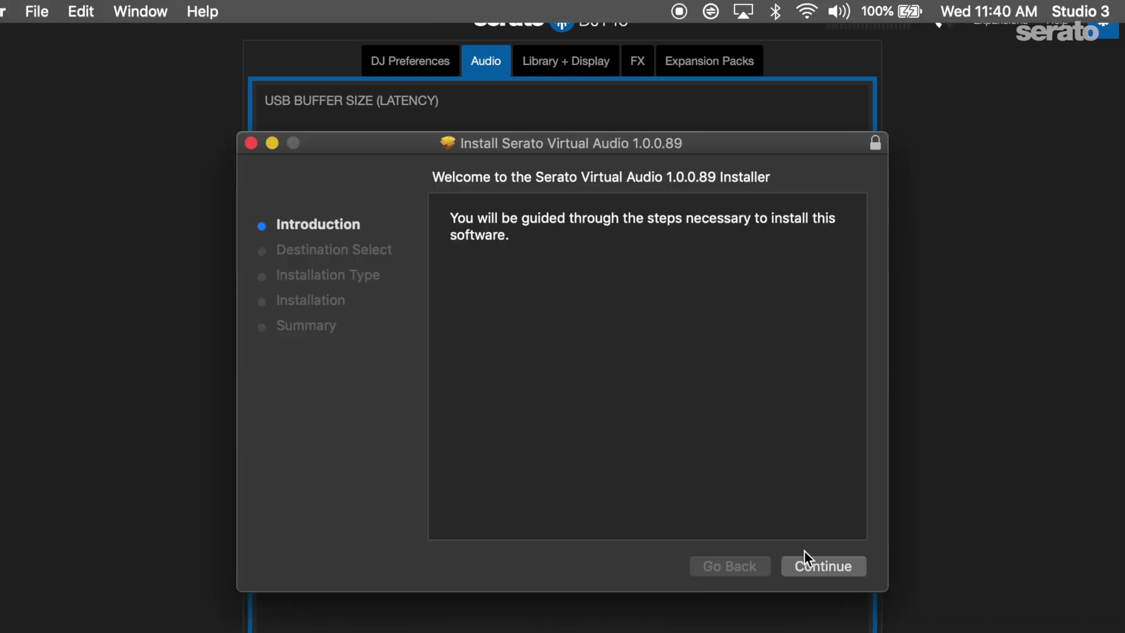
pyautogui.click(829, 565)
pyautogui.click(829, 565)
pyautogui.write('•')
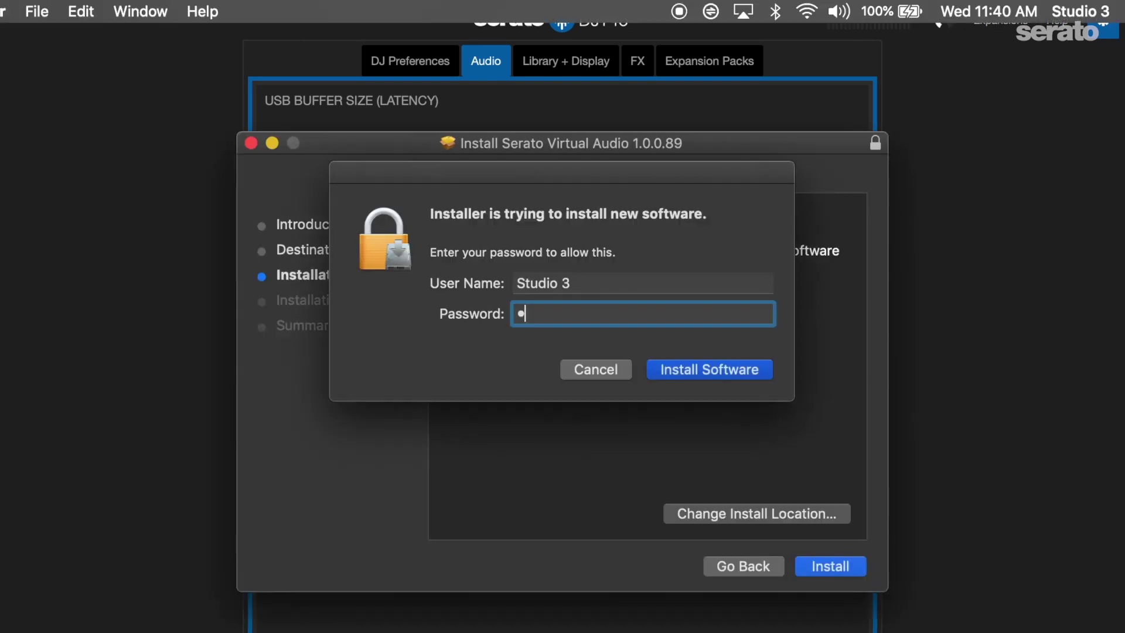
pyautogui.press('Return')
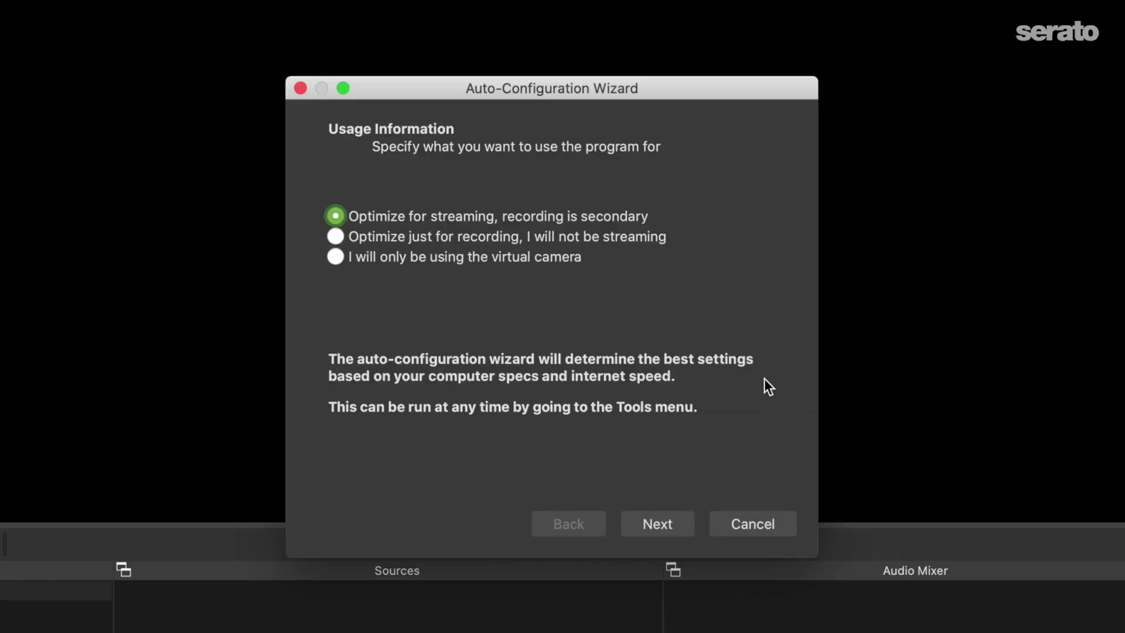
# Run the wizard optimised for streaming at 1280x720 to Twitch and start the bandwidth test
pyautogui.click(674, 529)
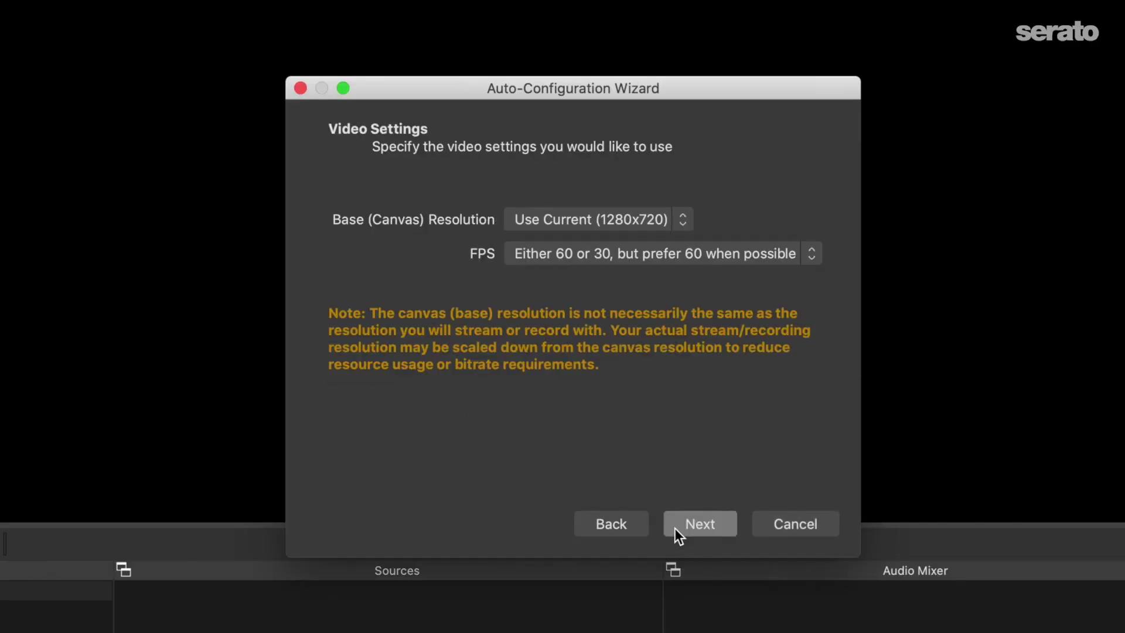
pyautogui.click(691, 528)
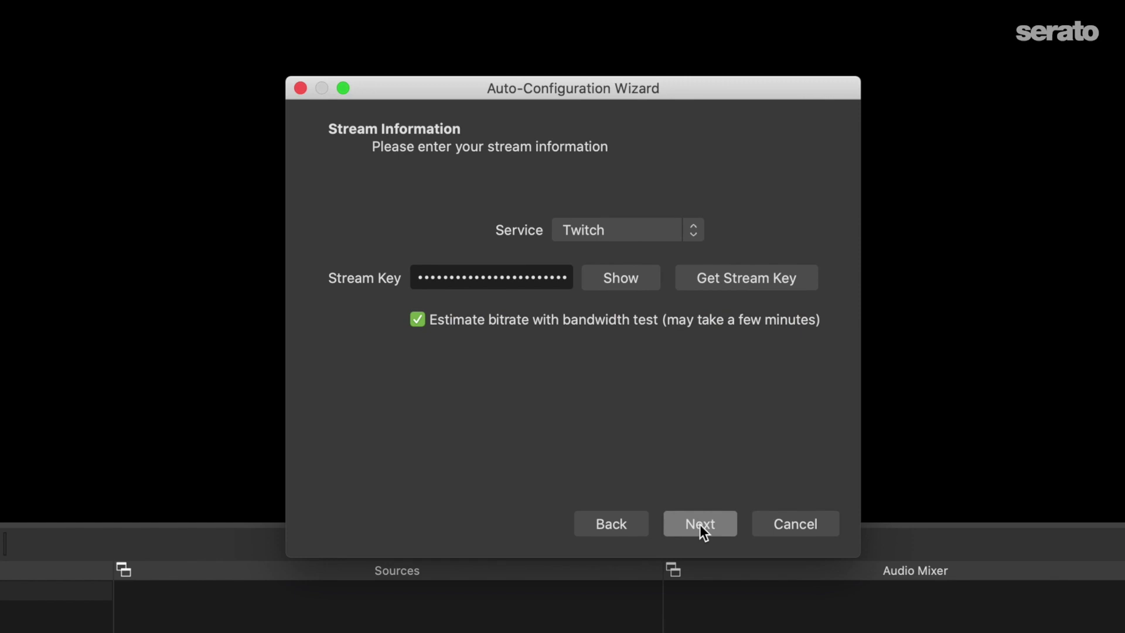
pyautogui.click(700, 526)
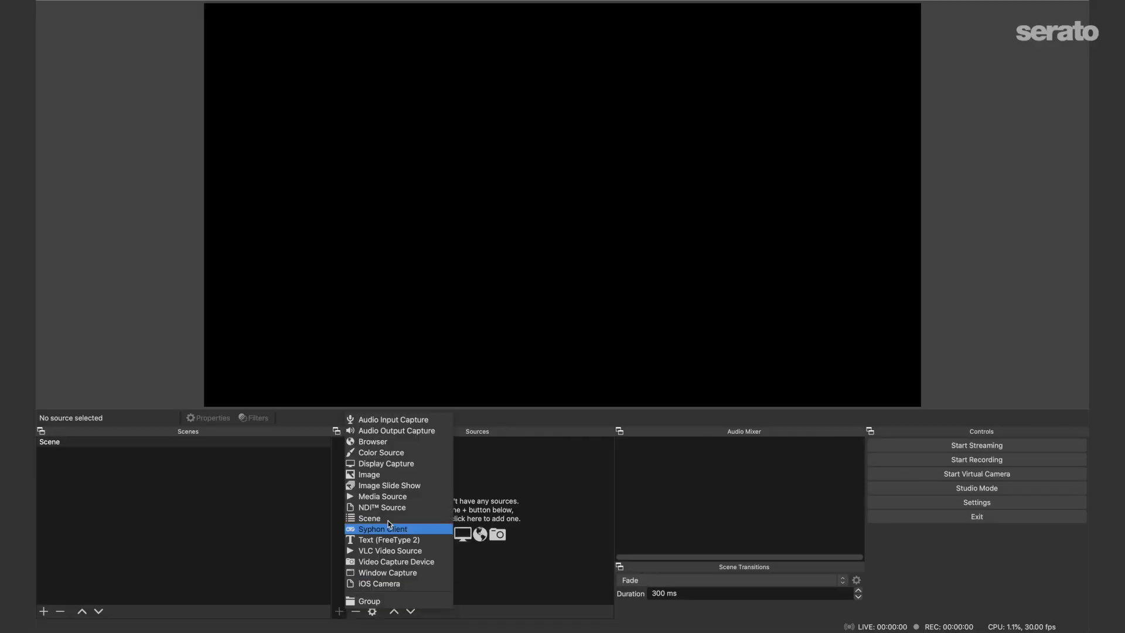
# Add an Audio Input Capture source named 'DJ Muzackkk' using the Serato Virtual Audio device
pyautogui.click(395, 420)
pyautogui.write('DJ Muza')
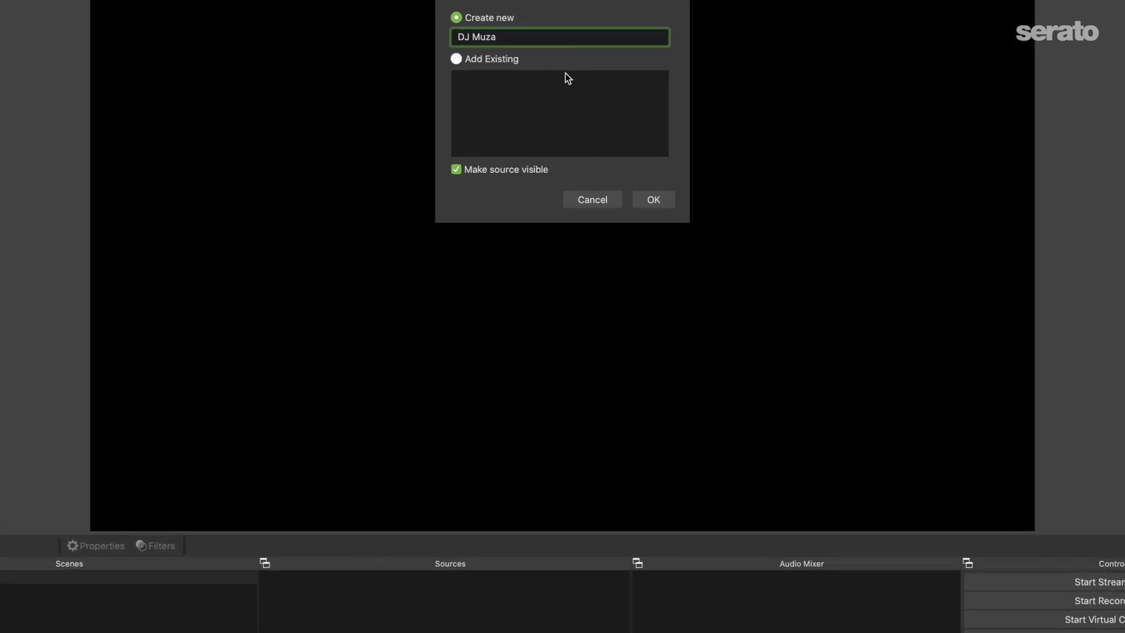
pyautogui.press('Return')
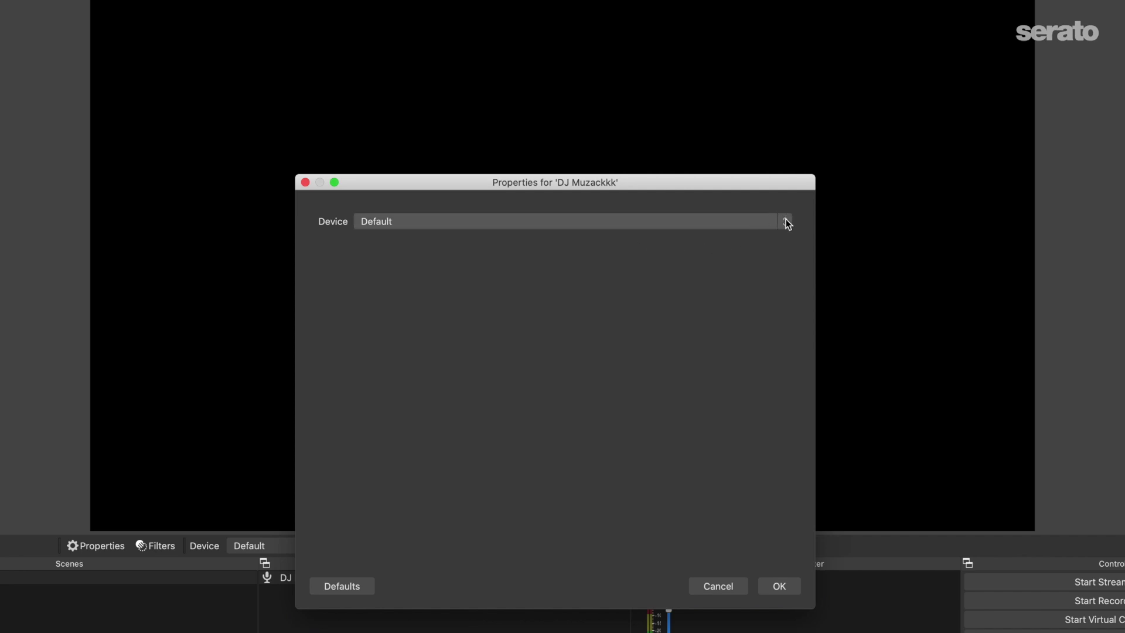
pyautogui.click(786, 221)
pyautogui.click(726, 274)
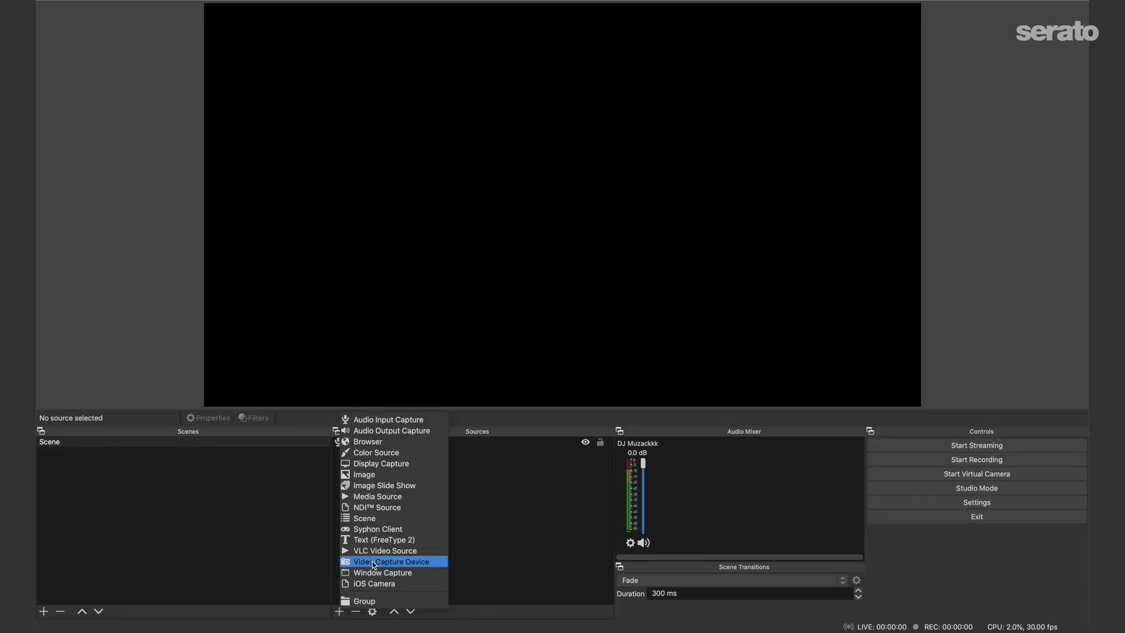
# Add a Video Capture Device source named 'My pretty face' using the Logitech Webcam C930e
pyautogui.click(373, 562)
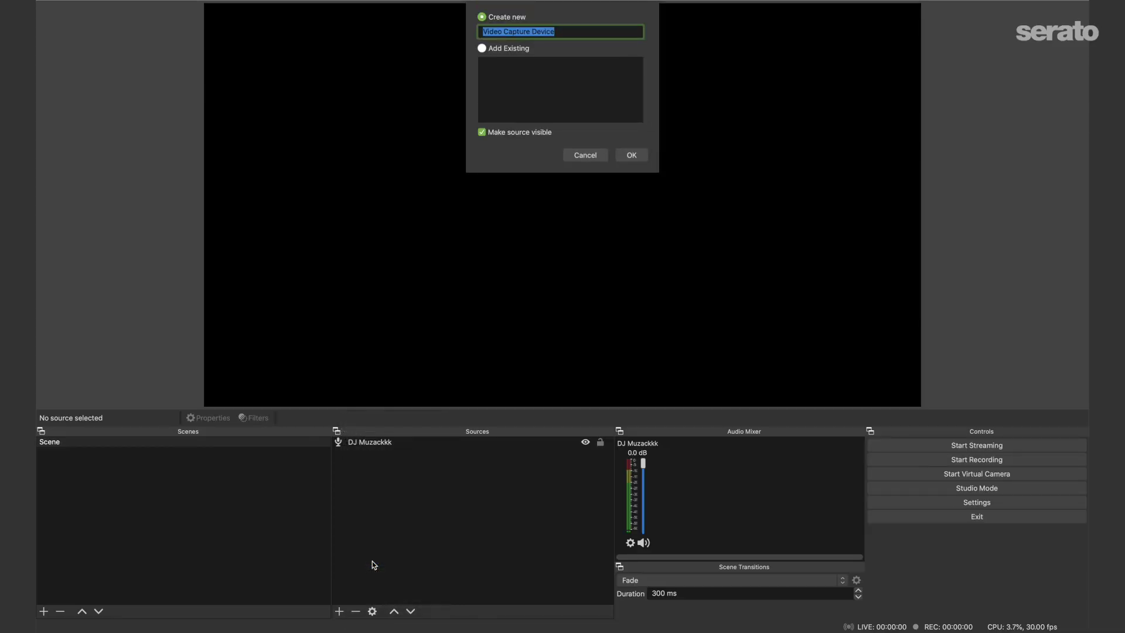
pyautogui.write('My pretty f')
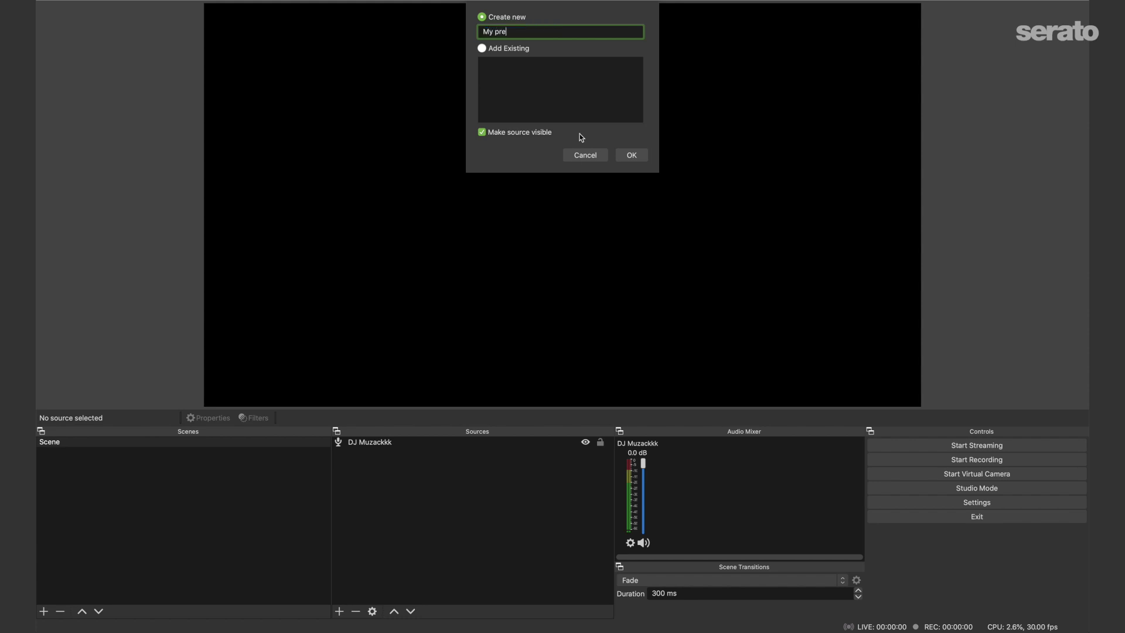
pyautogui.write('ace')
pyautogui.press('Return')
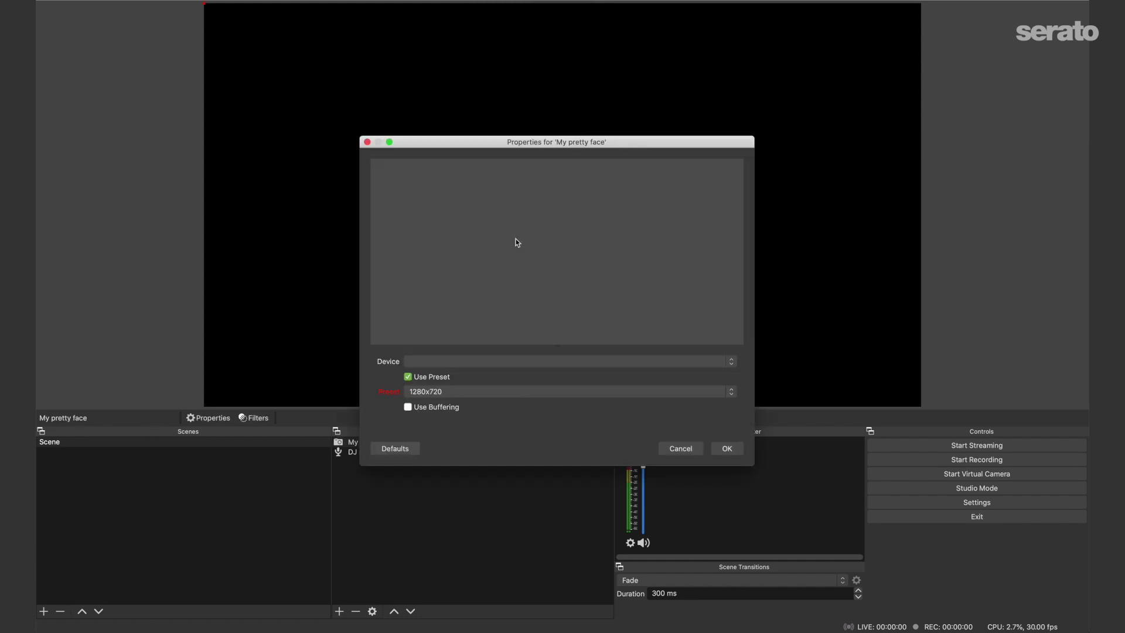
pyautogui.click(757, 370)
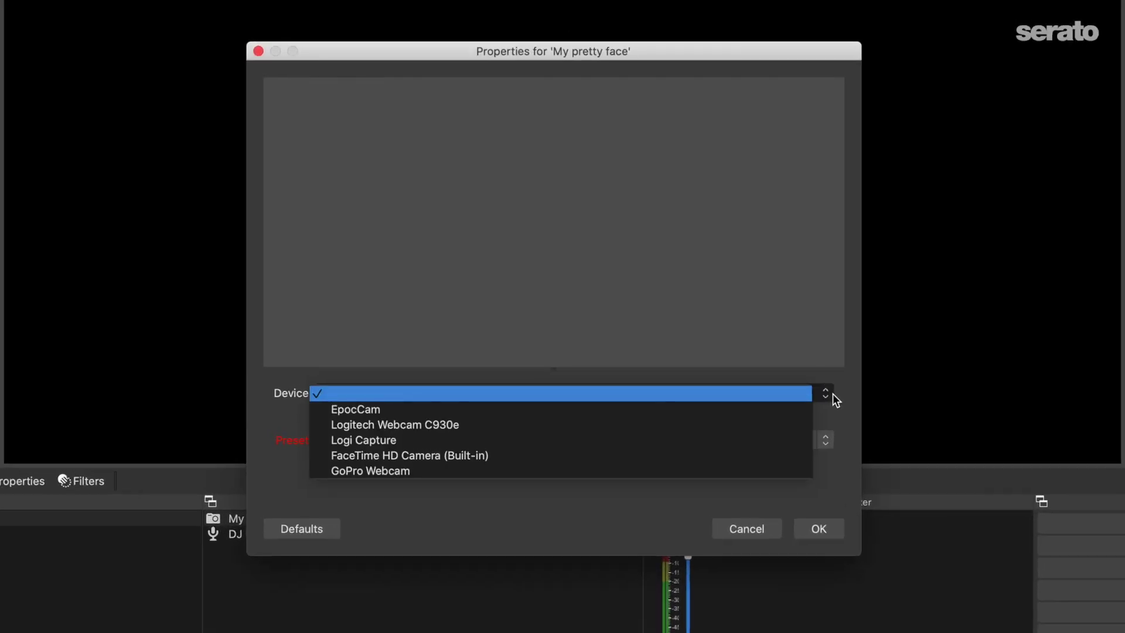
pyautogui.click(784, 423)
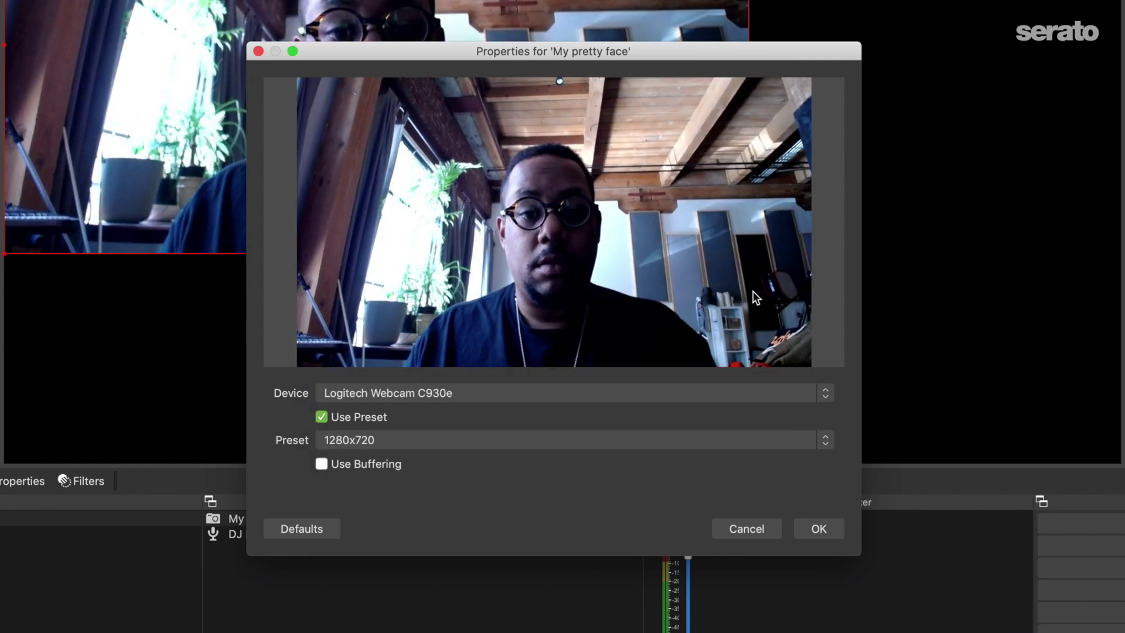
pyautogui.click(827, 536)
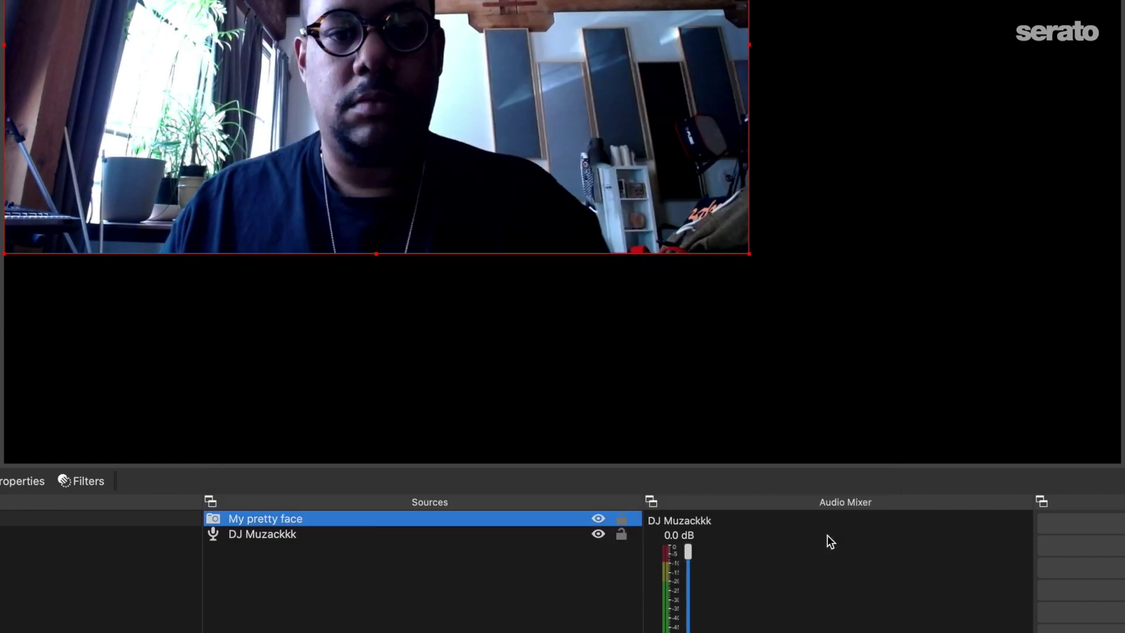
# Fit the 'My pretty face' webcam to fill the preview with Transform > Fit to screen
pyautogui.rightClick(491, 24)
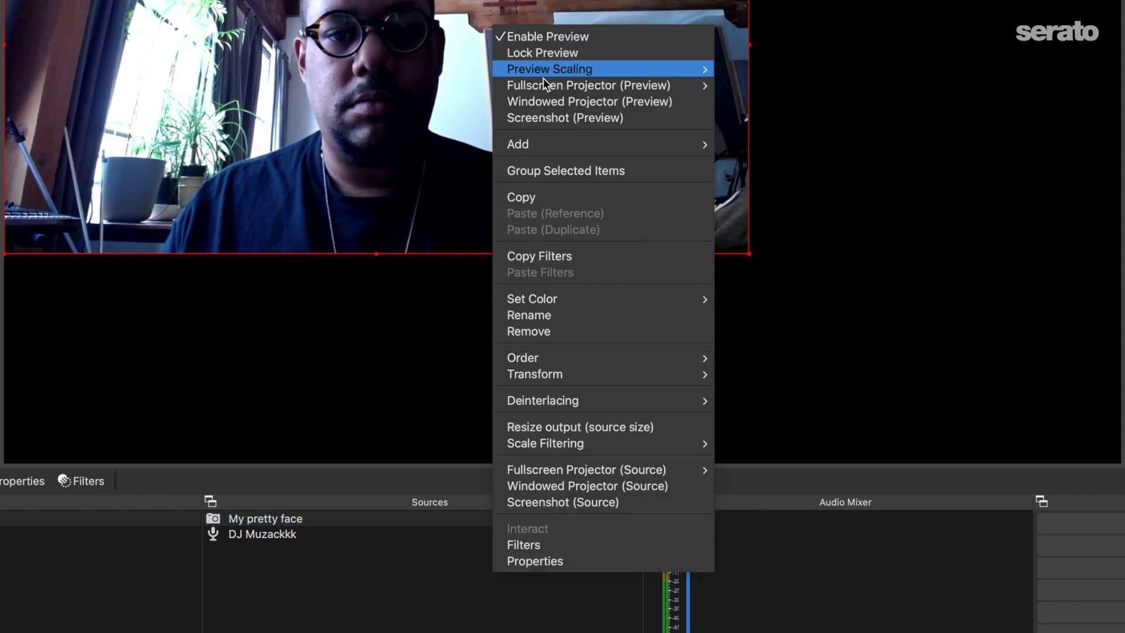
pyautogui.moveTo(548, 375)
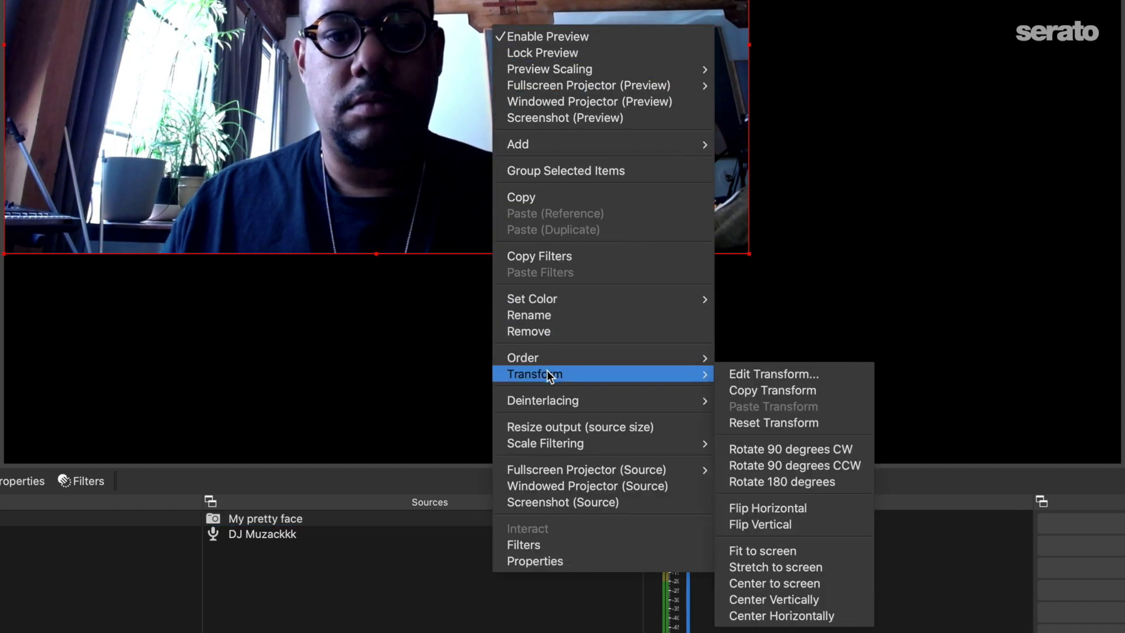
pyautogui.click(767, 546)
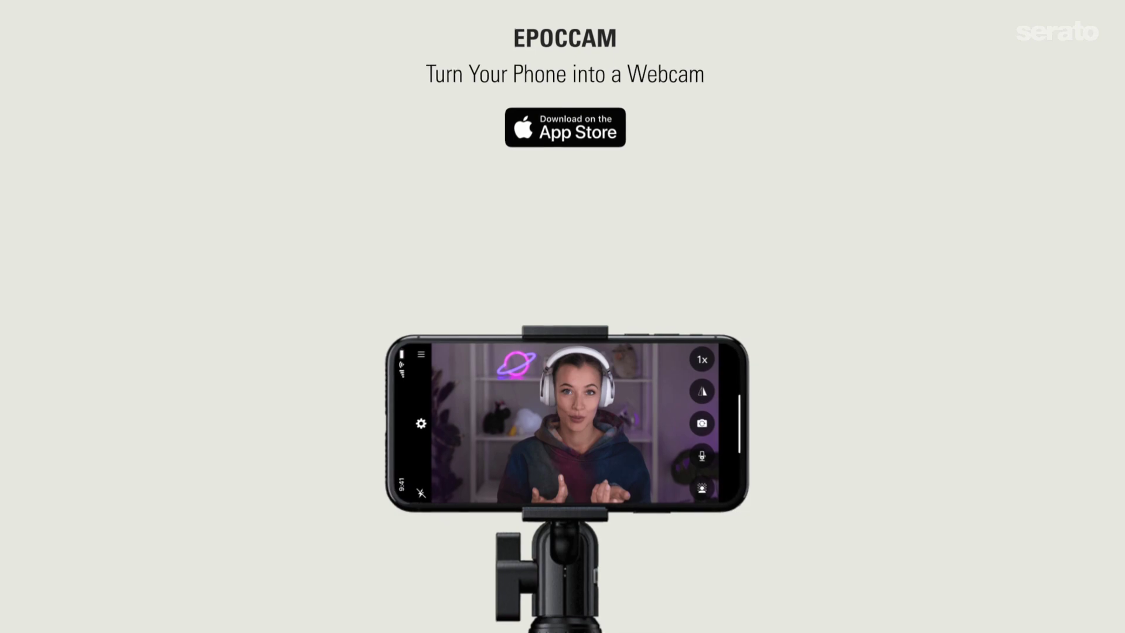
# Add a second video capture source named 'Epoccam' using the EpocCam device, fitted to the canvas
pyautogui.click(339, 611)
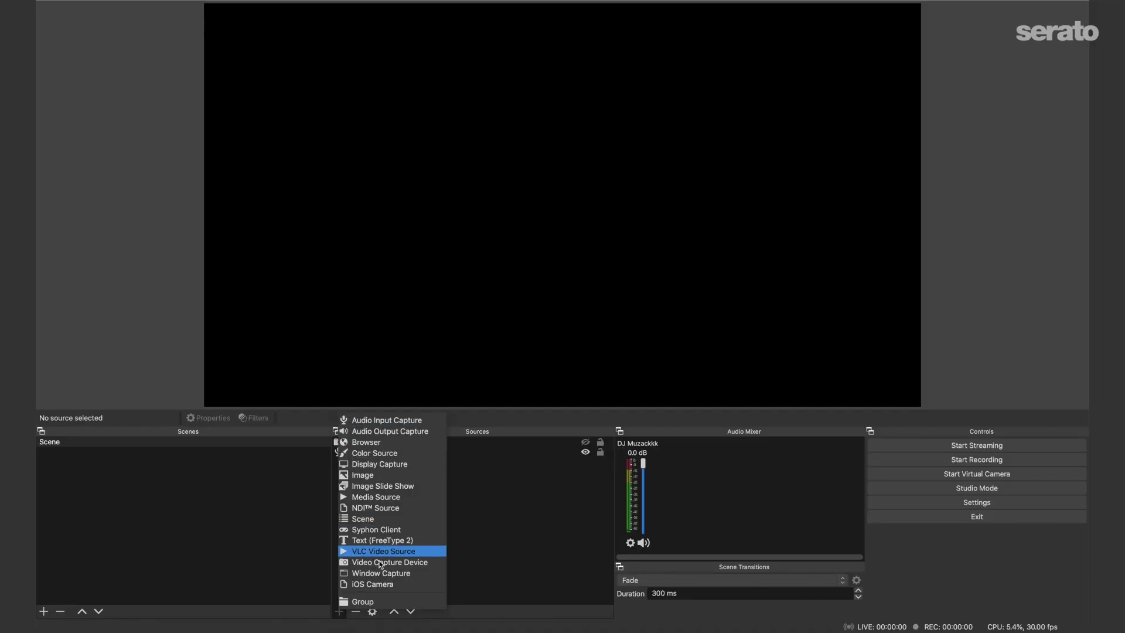
pyautogui.click(379, 564)
pyautogui.write('Epoccam')
pyautogui.press('Return')
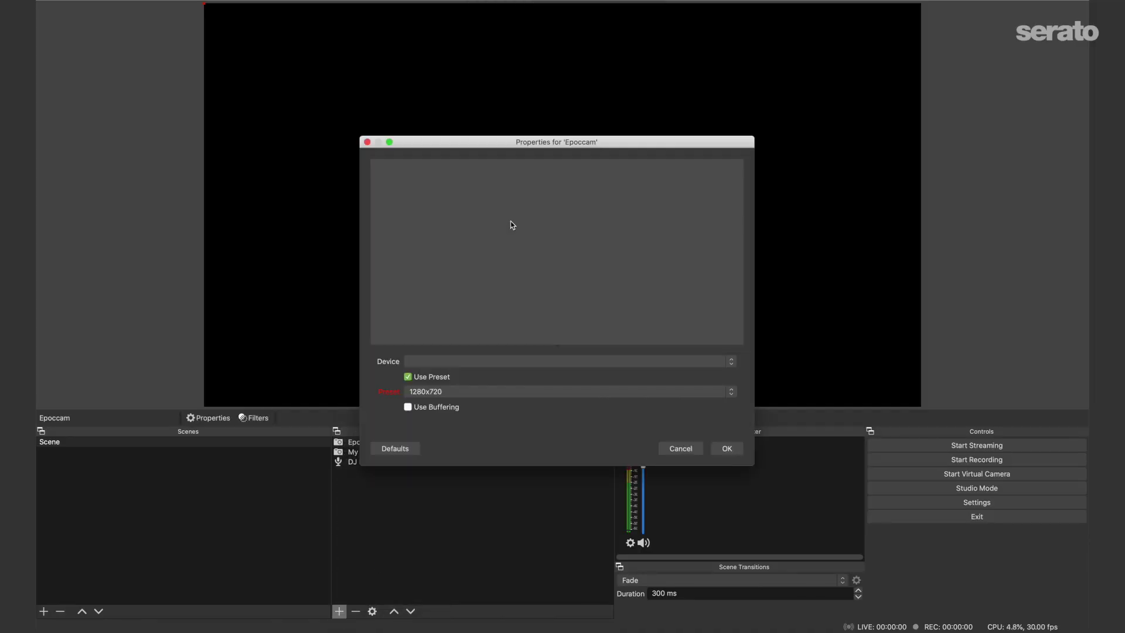
pyautogui.click(732, 361)
pyautogui.click(706, 364)
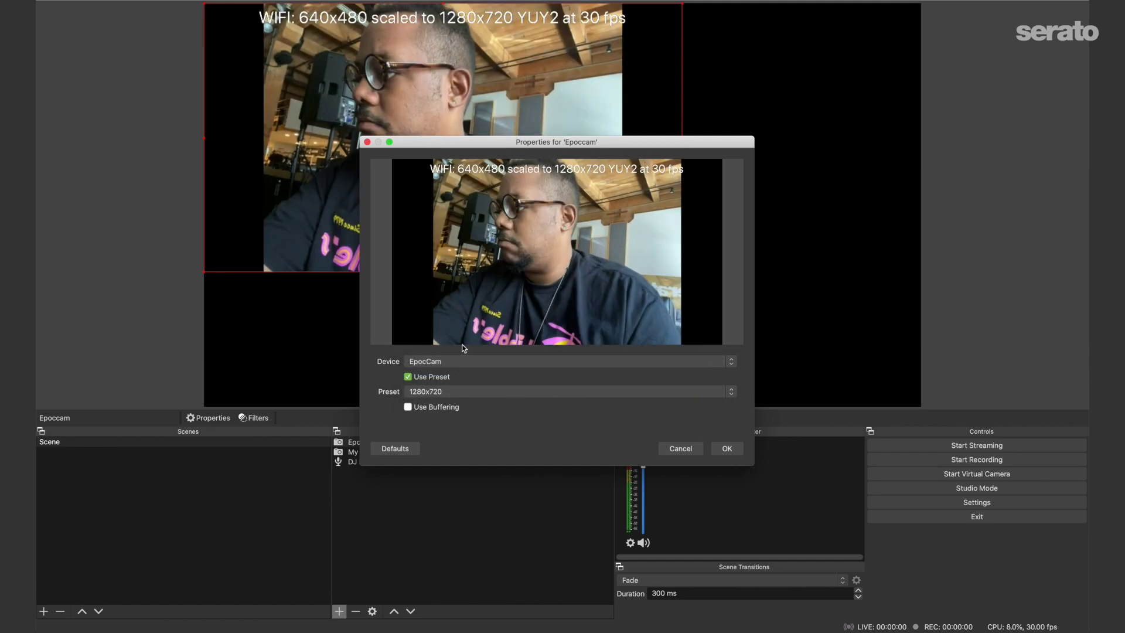
pyautogui.click(726, 449)
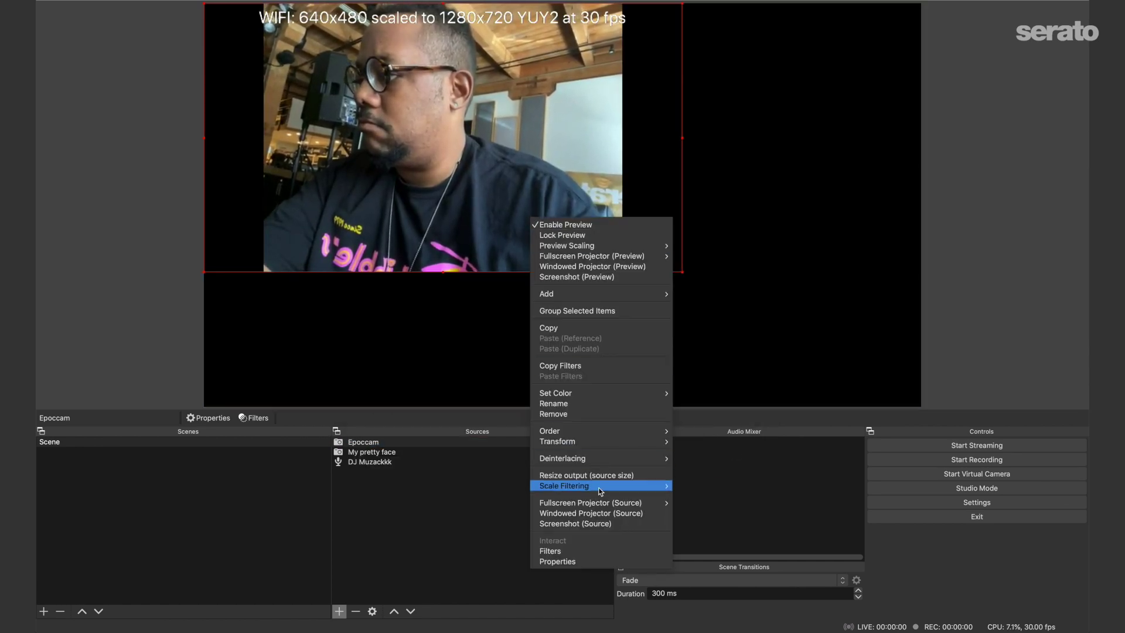
pyautogui.moveTo(638, 441)
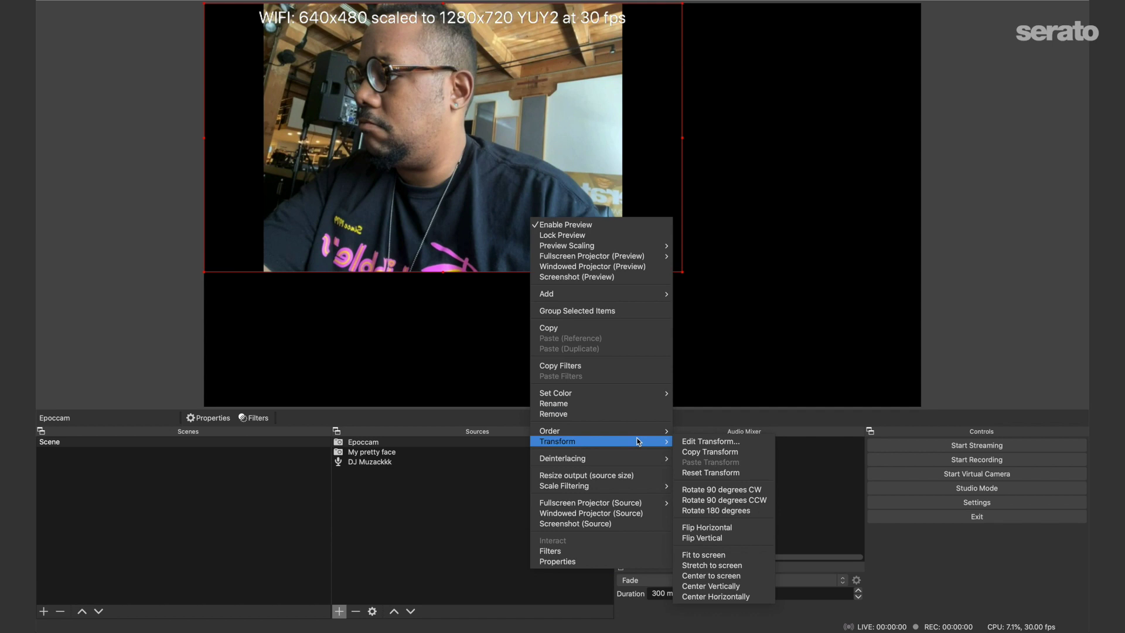
pyautogui.click(760, 558)
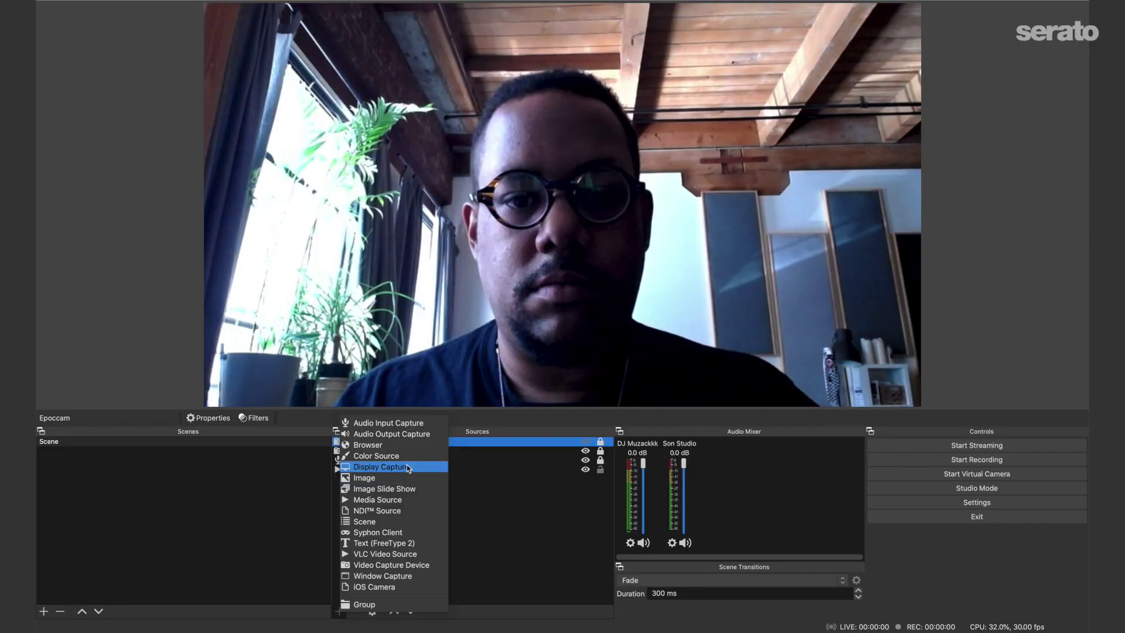
# Add an Image source named 'Overlay' loaded with BlueBorderLogo.png
pyautogui.click(398, 479)
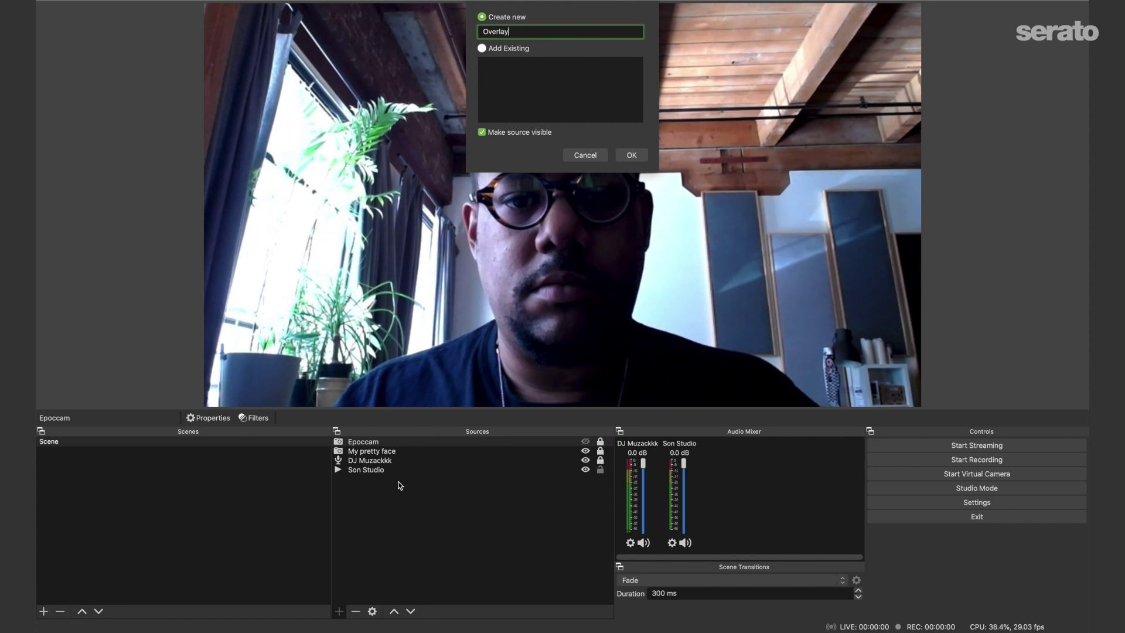
pyautogui.press('Return')
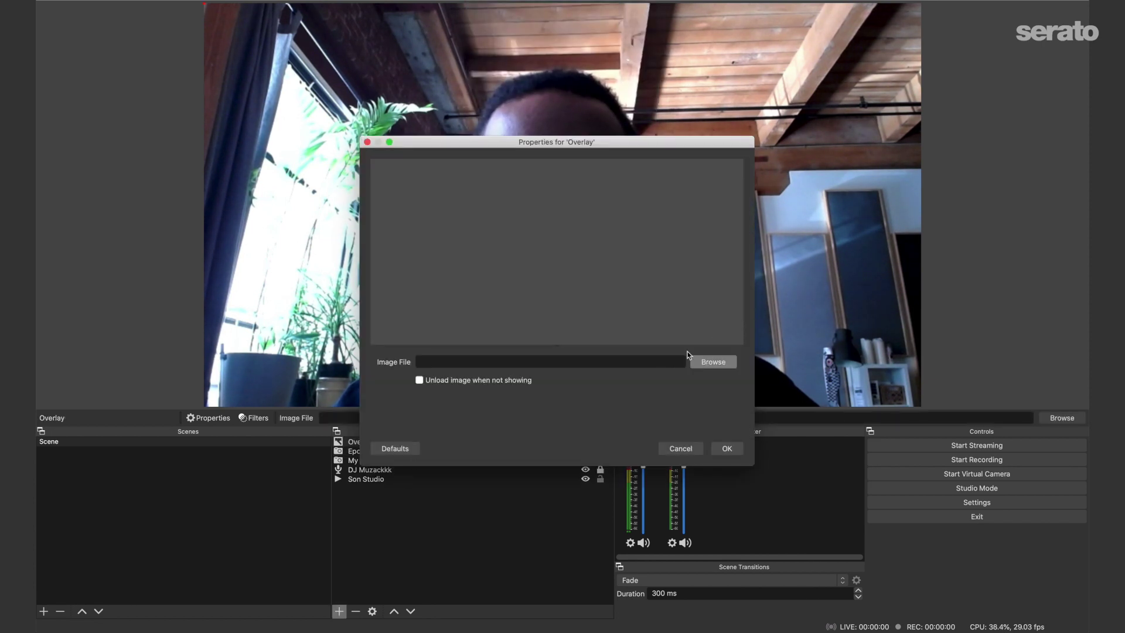
pyautogui.click(707, 362)
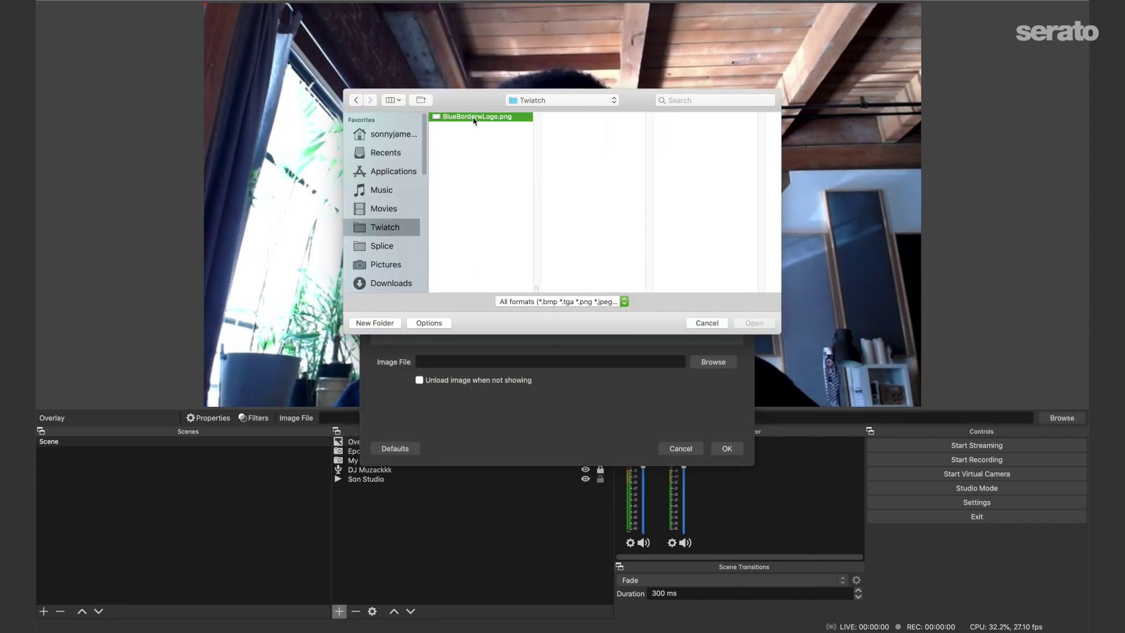
pyautogui.doubleClick(475, 117)
pyautogui.click(726, 449)
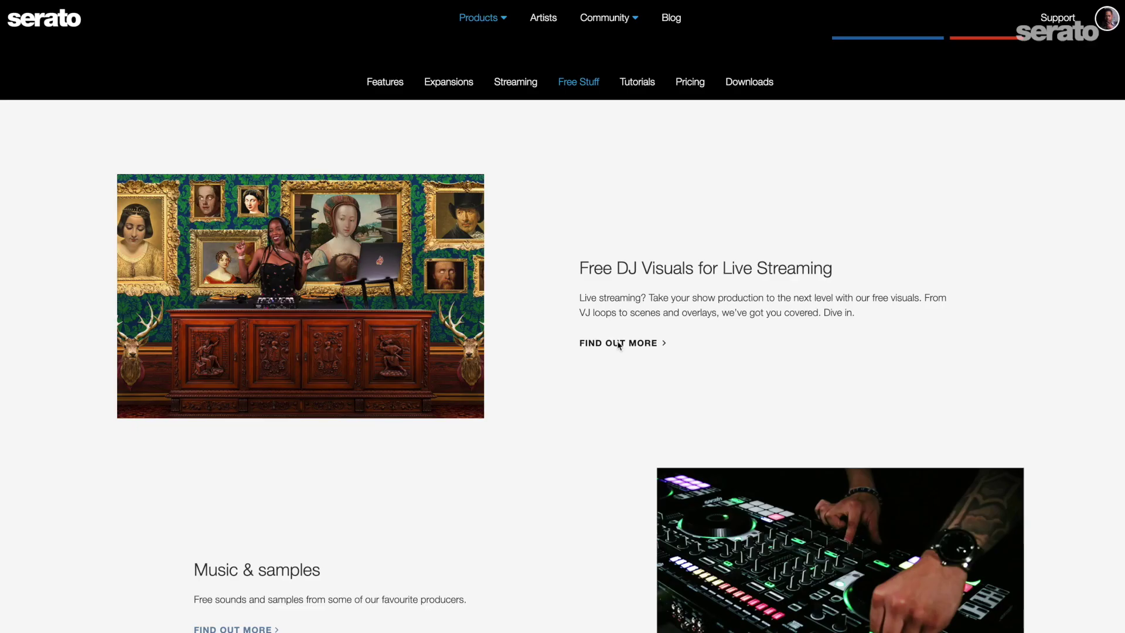
# Open Free DJ Visuals for Live Streaming and scroll through the downloadable visual pack cards
pyautogui.click(618, 344)
pyautogui.scroll(-5, 806, 359)
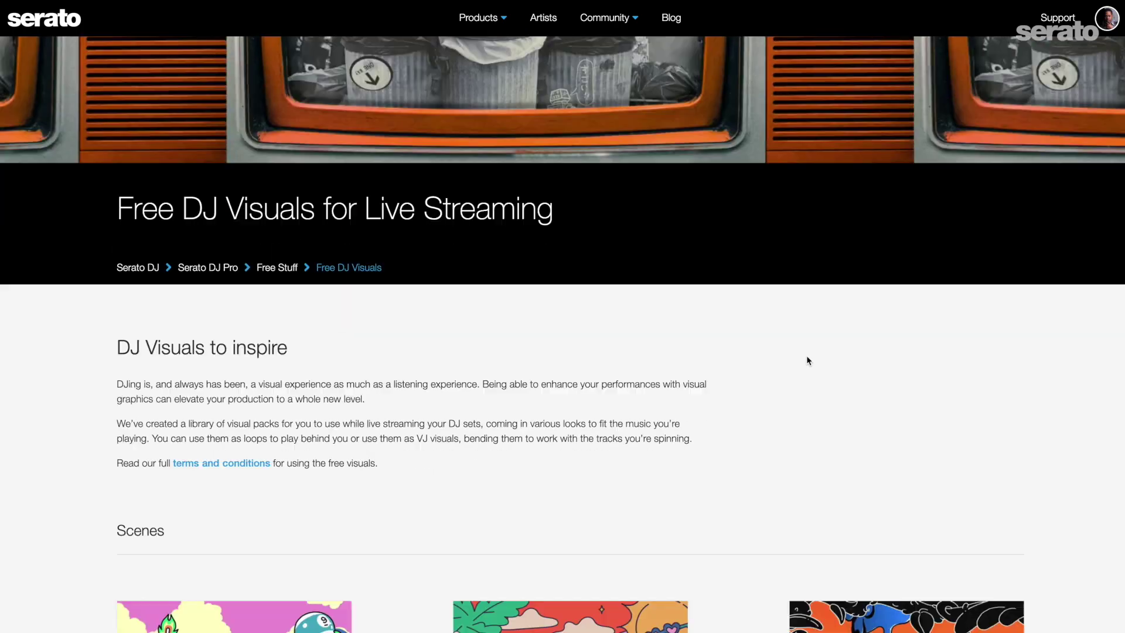
pyautogui.scroll(-10, 715, 428)
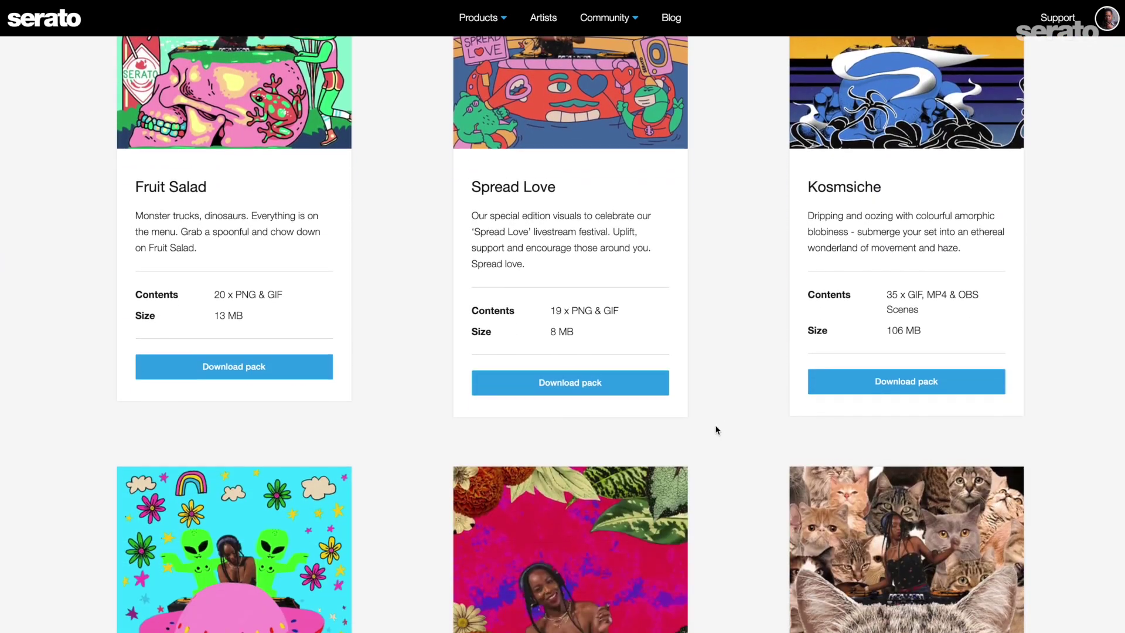
pyautogui.scroll(-12, 715, 430)
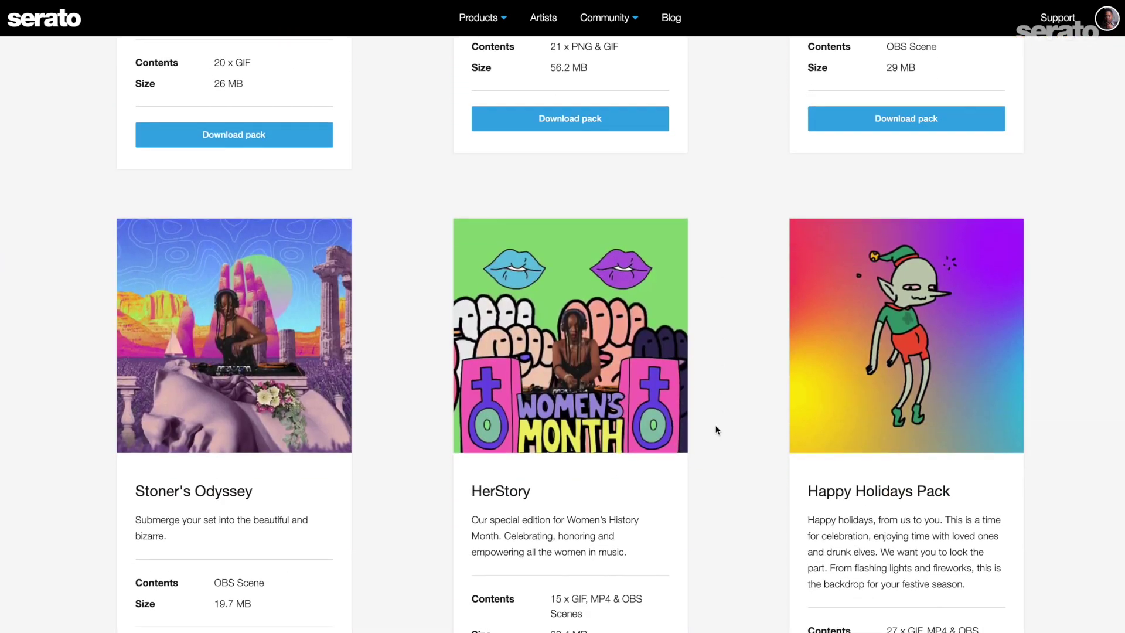
pyautogui.scroll(-5, 715, 430)
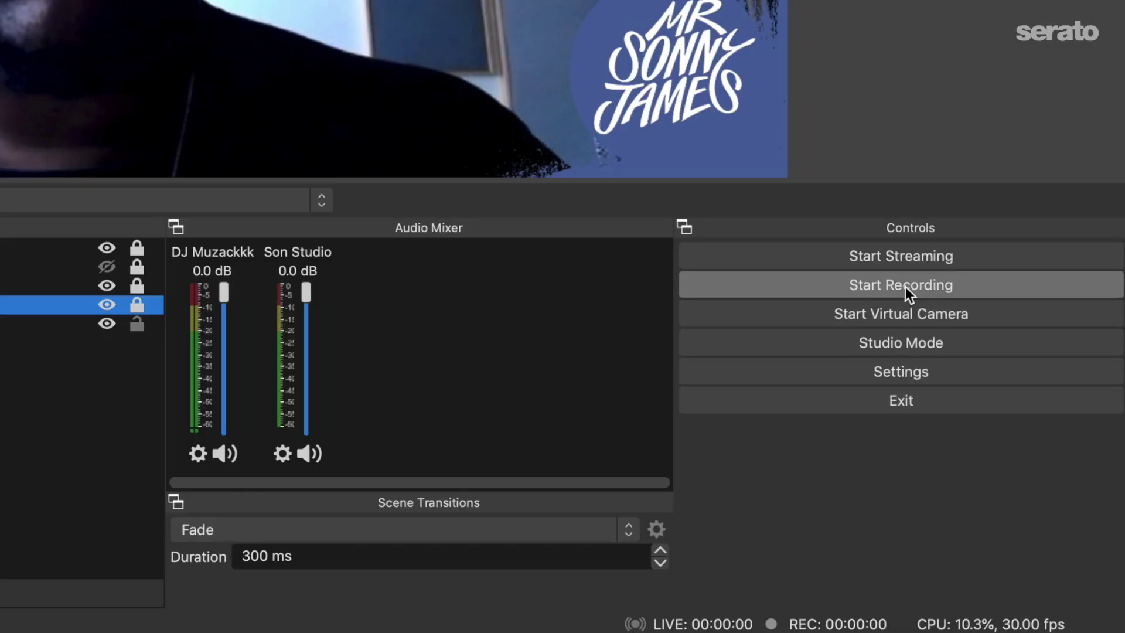
# Start a test recording of the scene from the Controls panel
pyautogui.click(904, 286)
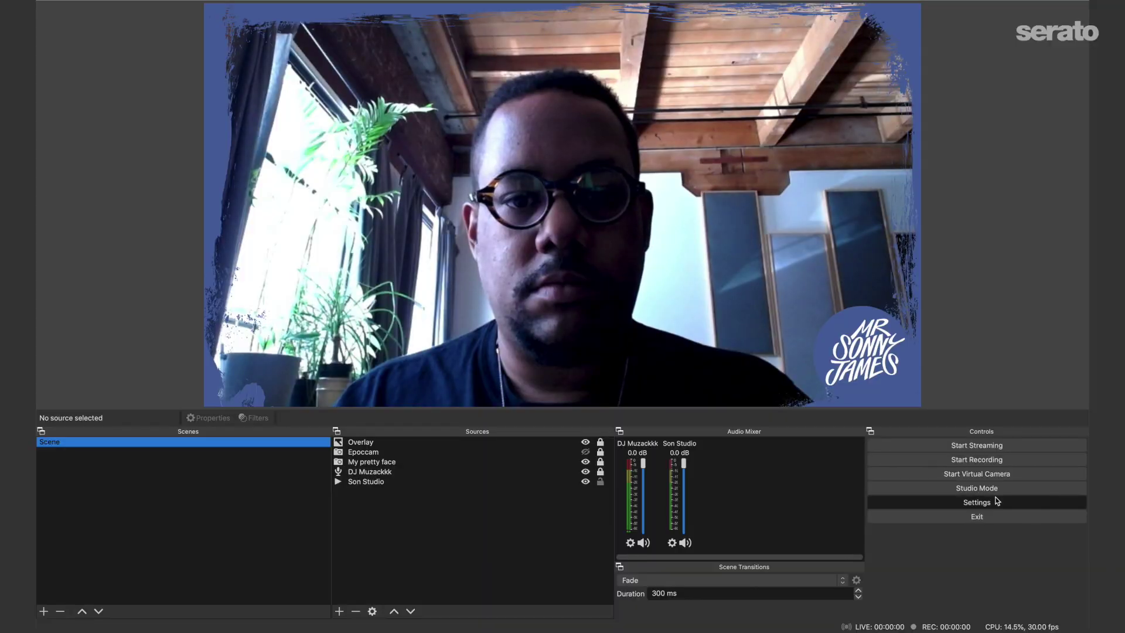
# In the Stream settings, try YouTube - RTMPS, Facebook Live and Restream.io, then select Twitch as the service
pyautogui.click(997, 501)
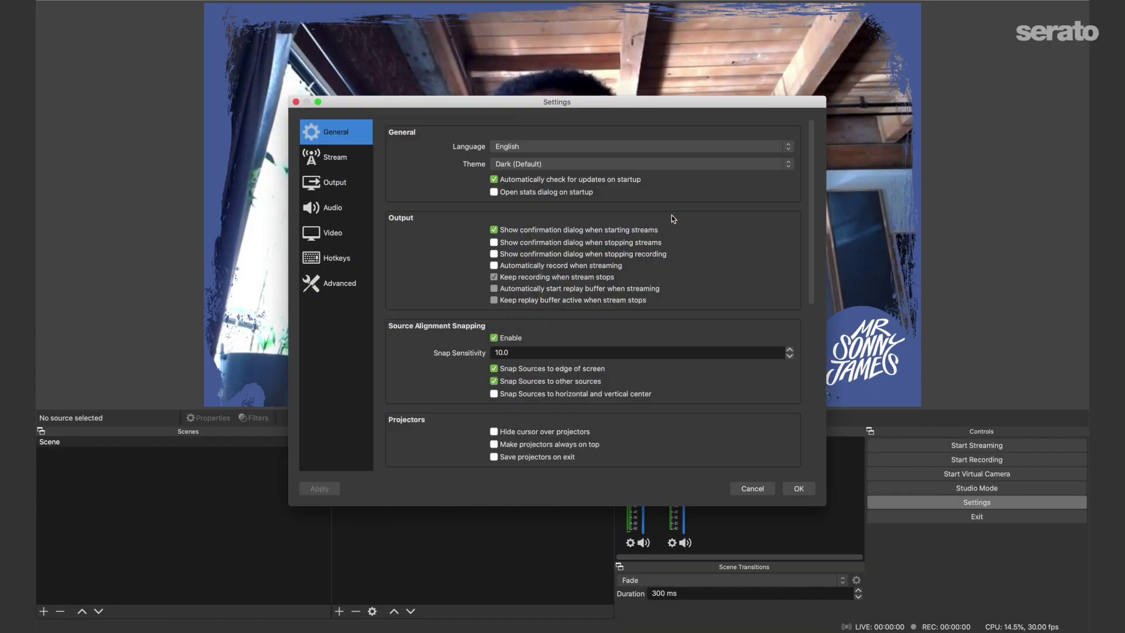
pyautogui.moveTo(563, 100); pyautogui.dragTo(562, 26)
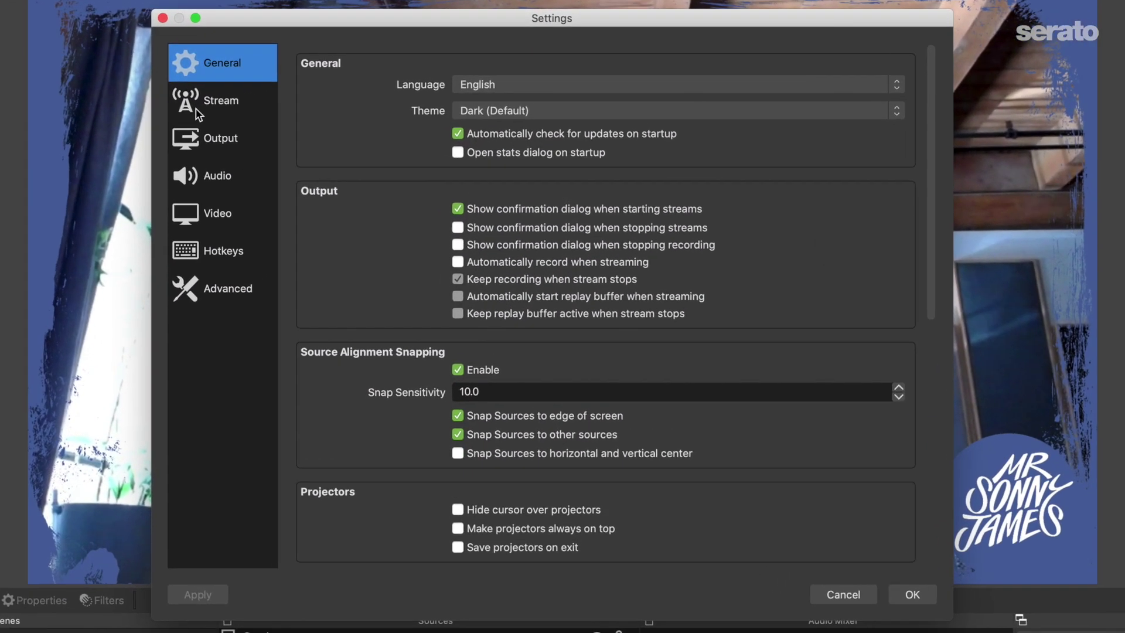
pyautogui.click(196, 109)
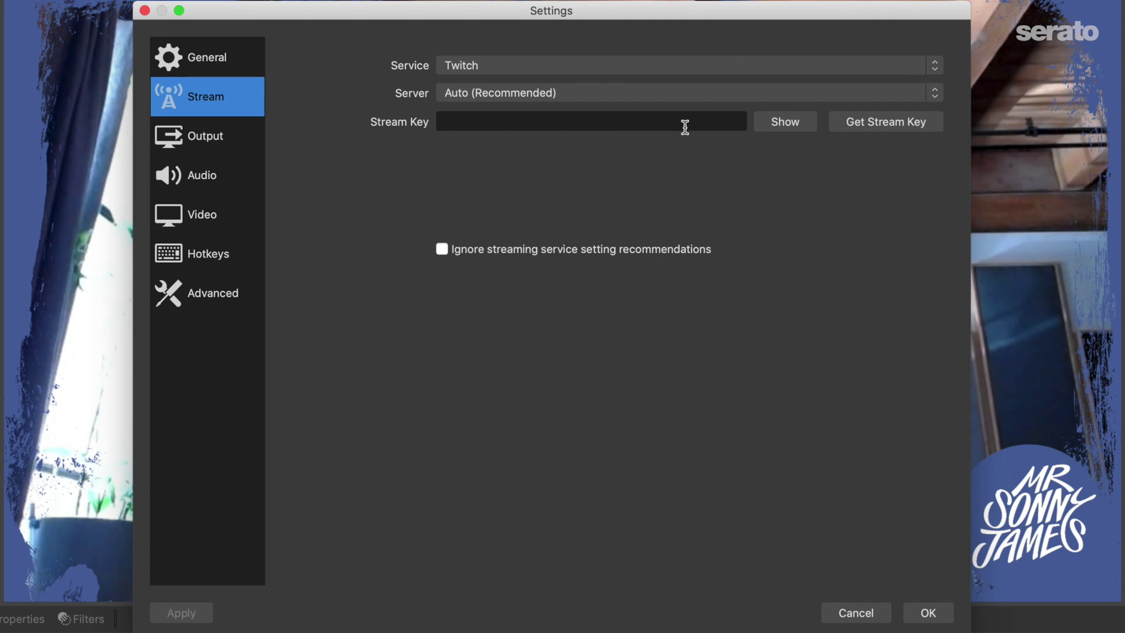
pyautogui.click(934, 65)
pyautogui.click(902, 79)
pyautogui.click(904, 69)
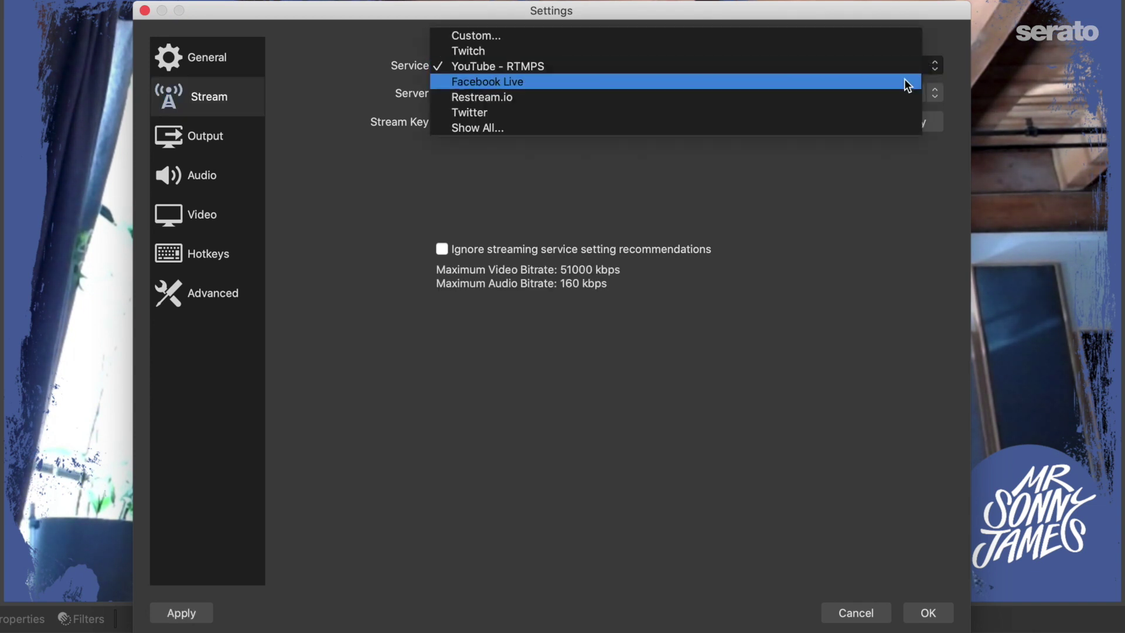
pyautogui.click(907, 84)
pyautogui.click(938, 65)
pyautogui.click(904, 80)
pyautogui.click(937, 65)
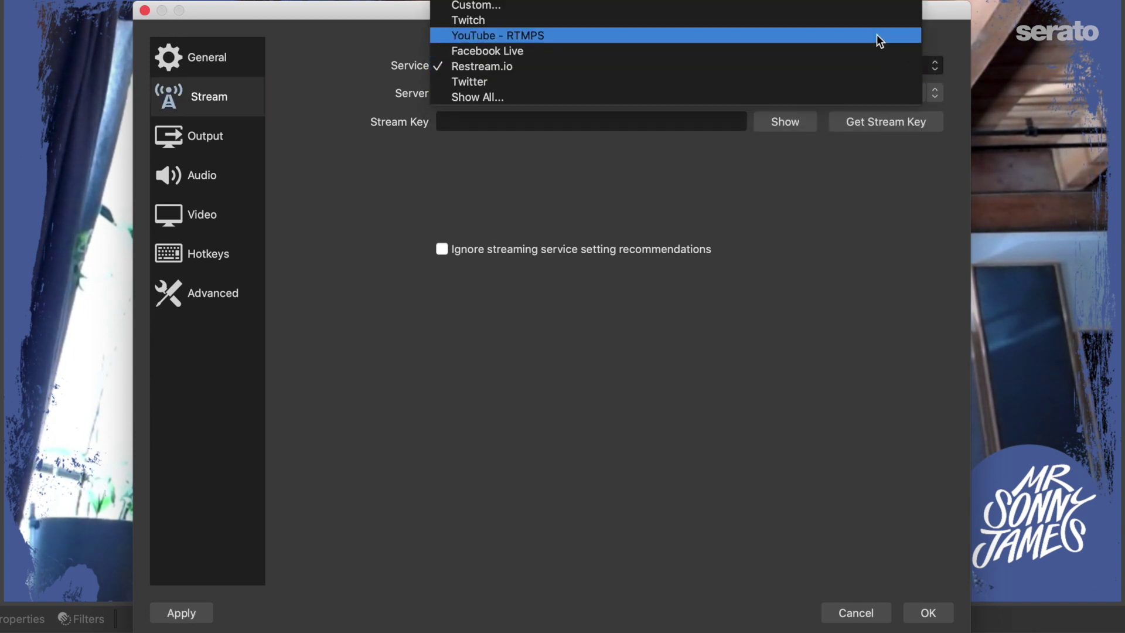
pyautogui.click(853, 22)
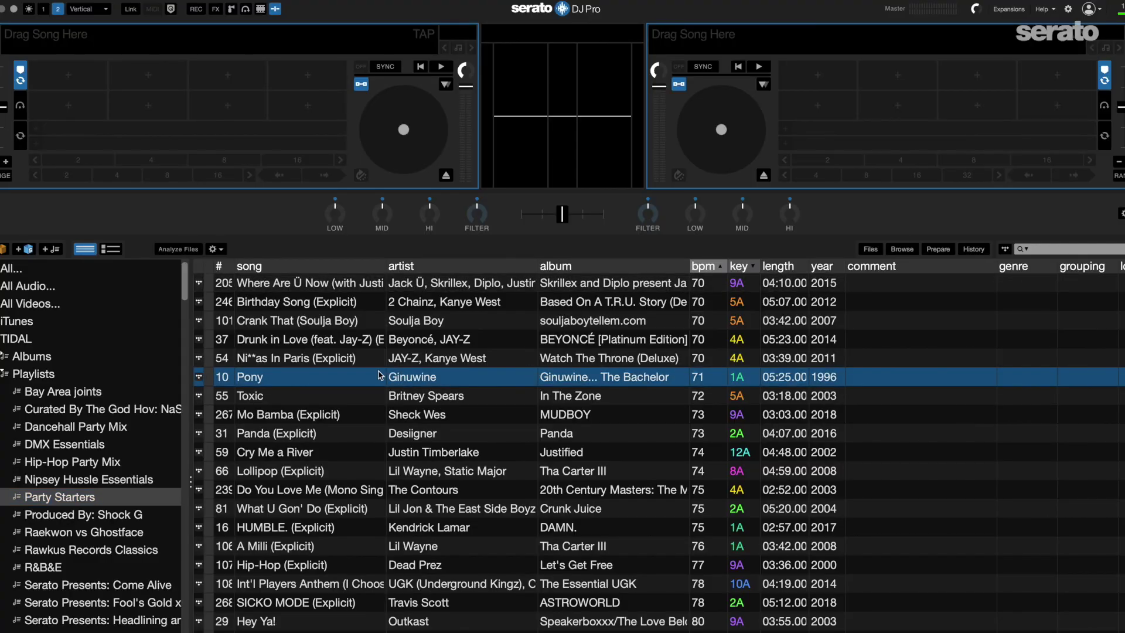
# Switch to the browser's live Twitch DJ stream and type 'Whats a good dj' in its chat
pyautogui.hotkey('ctrl', 'Up')
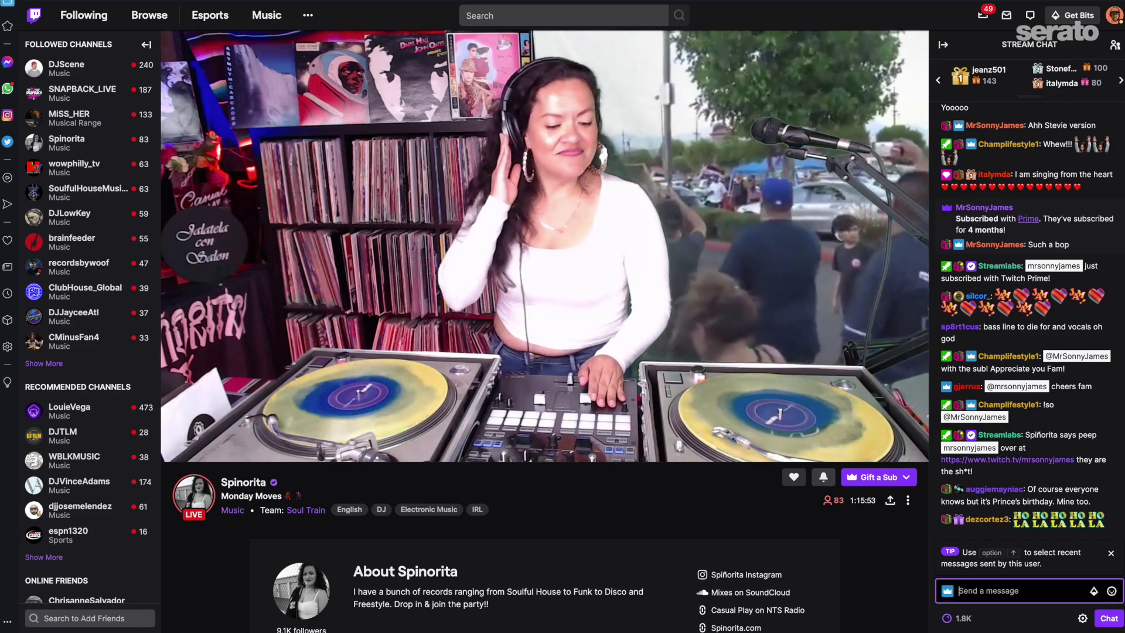
pyautogui.write('Whats')
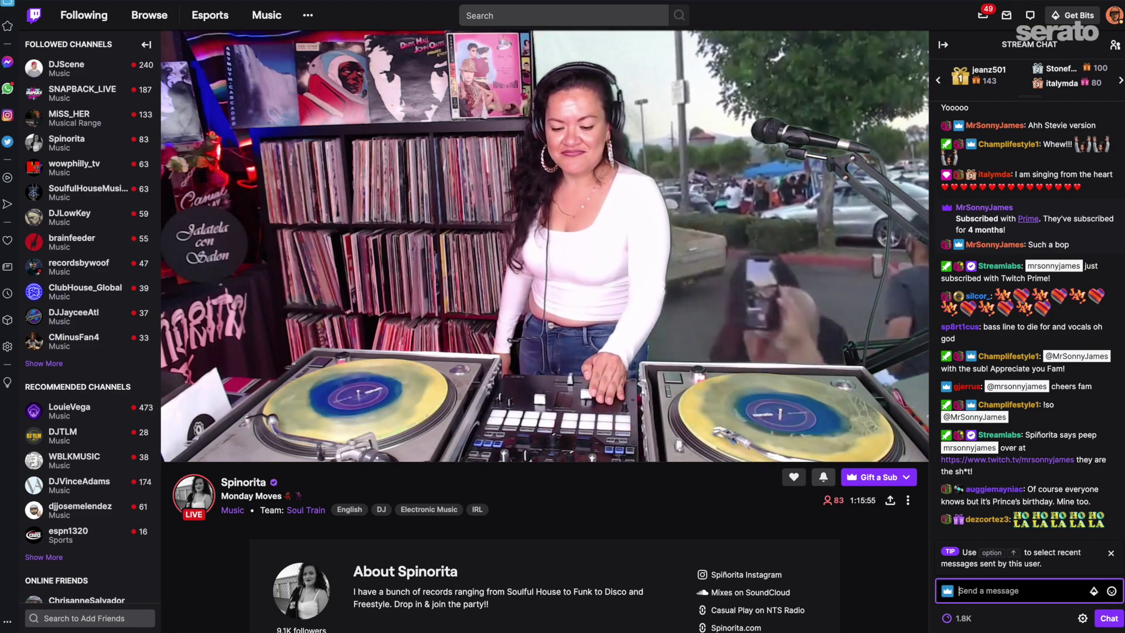
pyautogui.write(' a good dj')
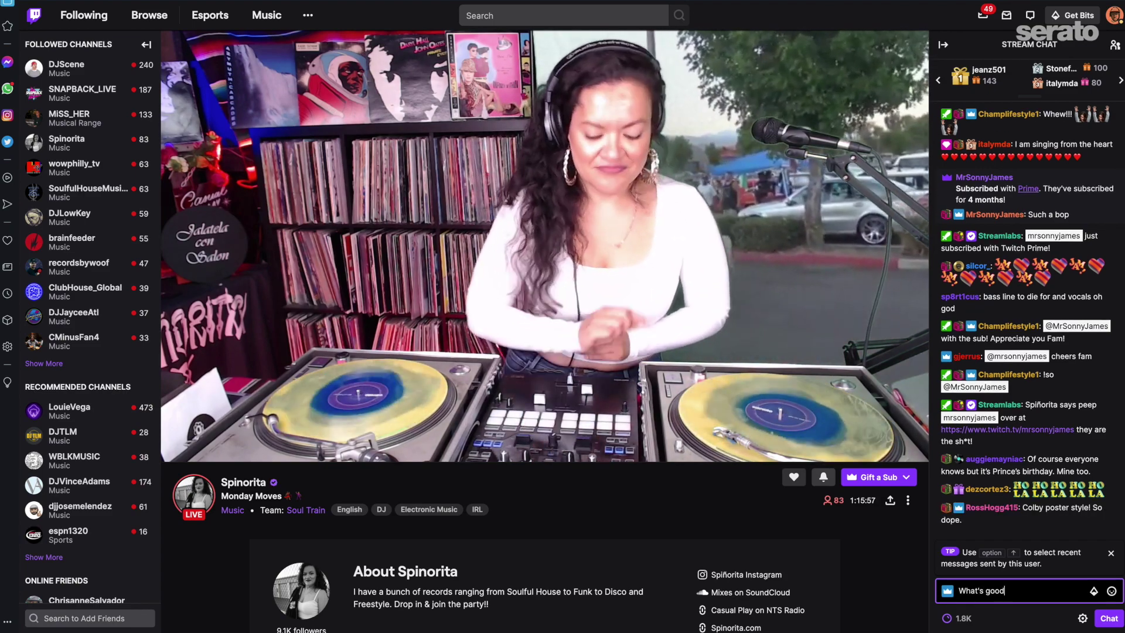